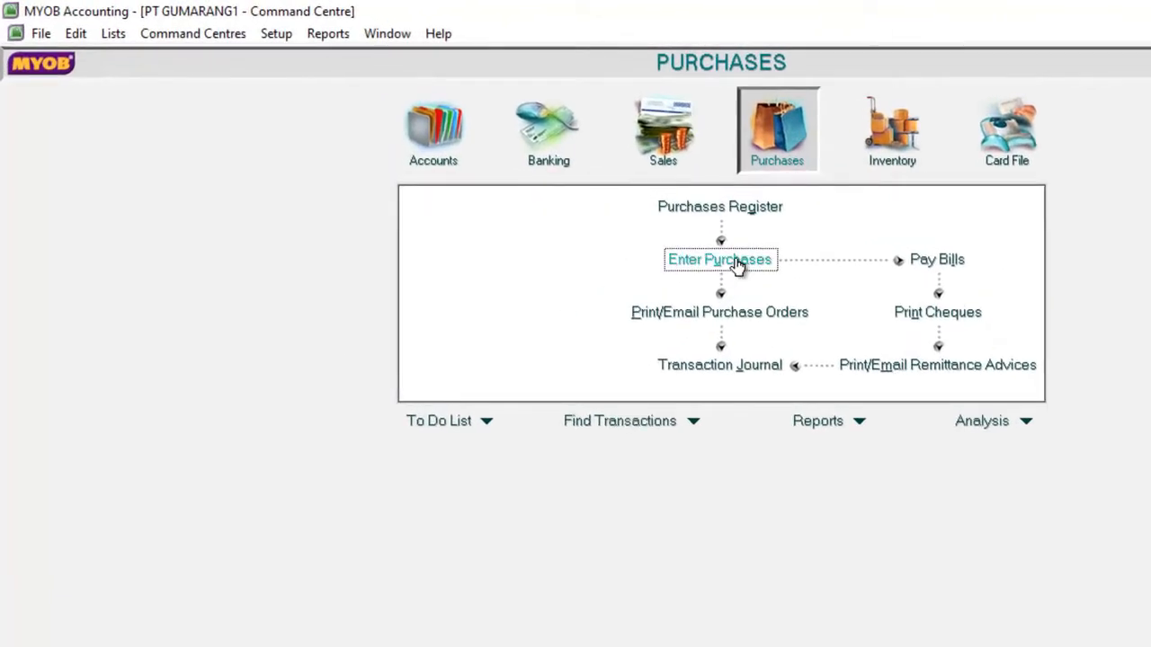
Start a new purchase bill and select BINTANG JAYA as the supplier.
{"action": "left_click", "coordinate": [737, 264]}
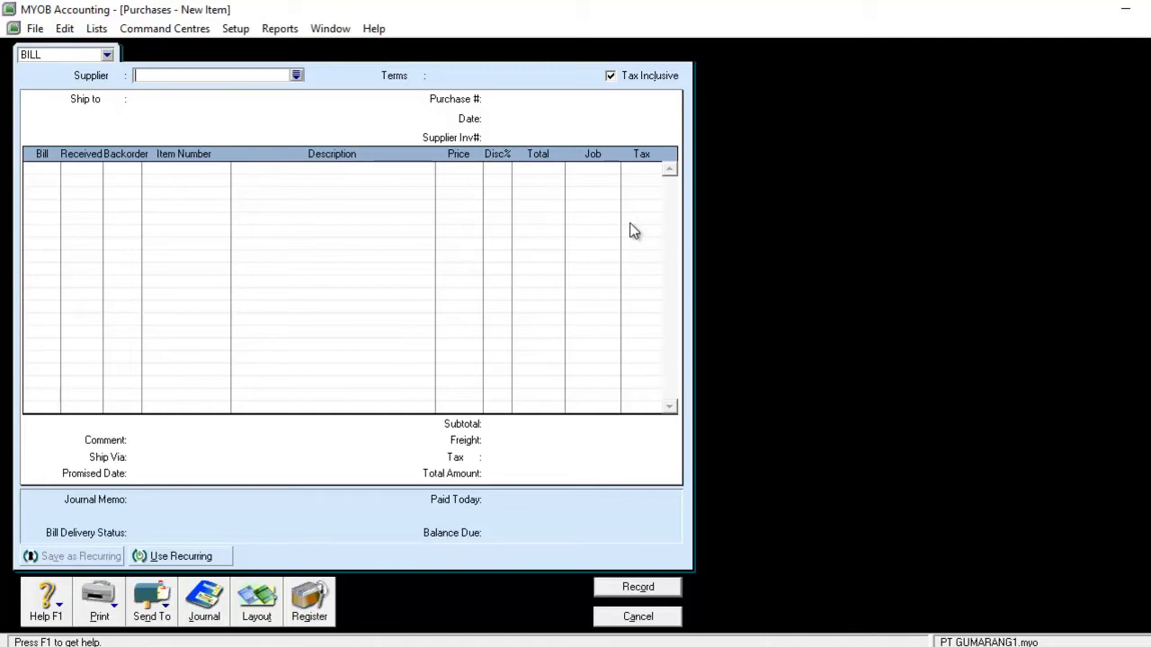
{"action": "left_click", "coordinate": [296, 74]}
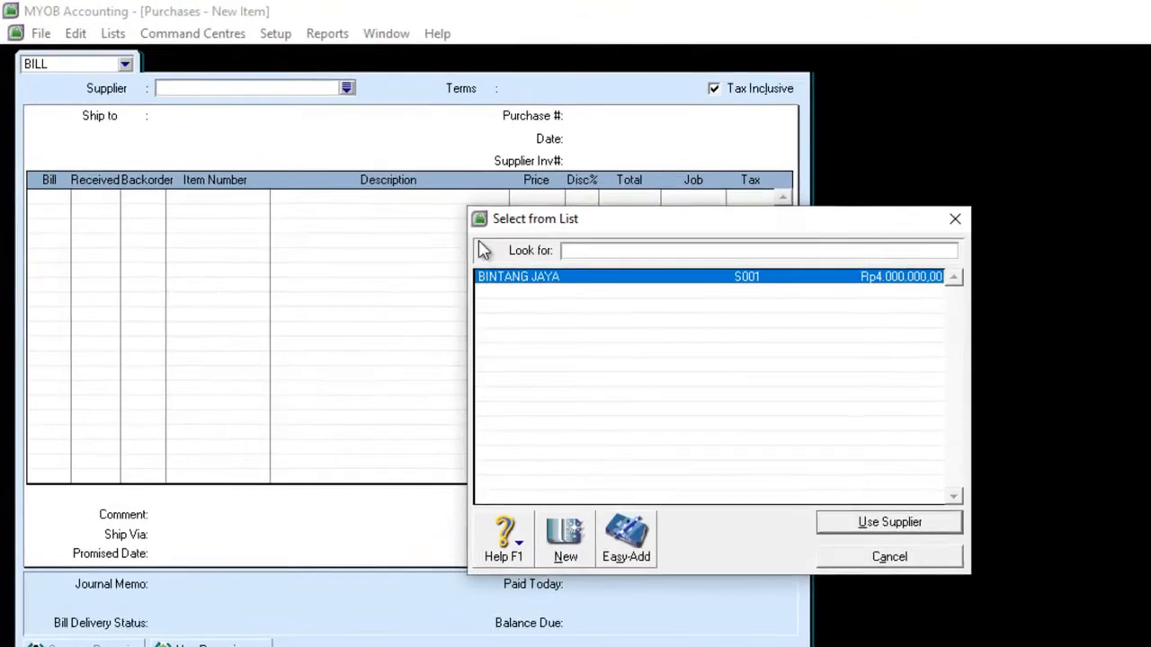
{"action": "left_click", "coordinate": [521, 277]}
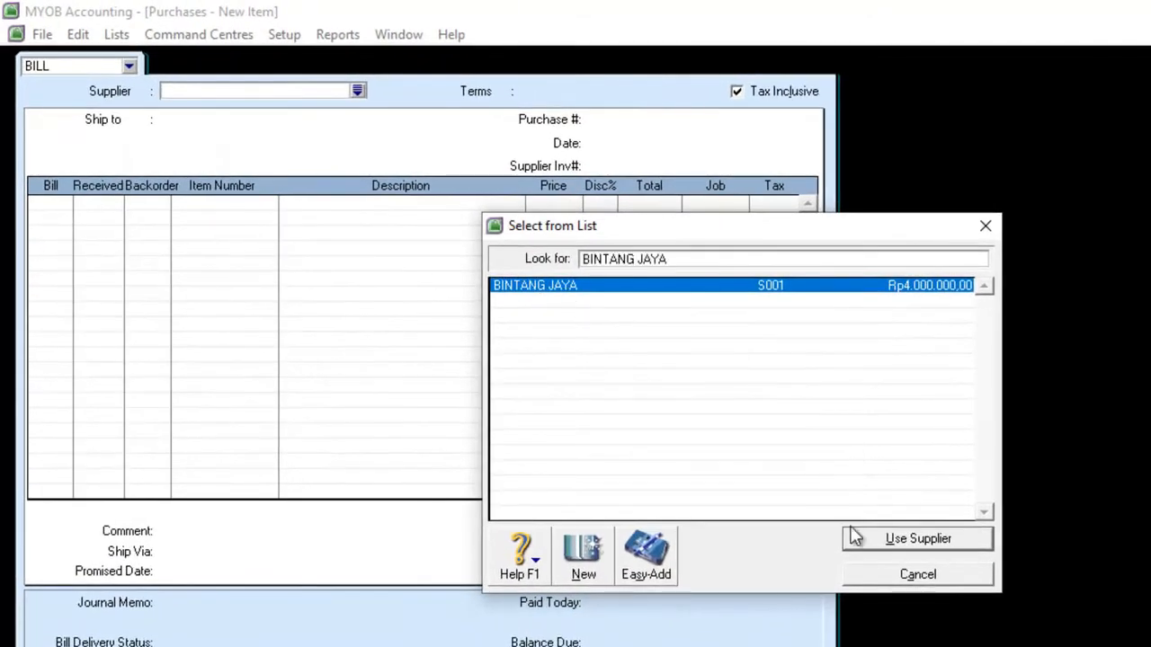
{"action": "left_click", "coordinate": [849, 522]}
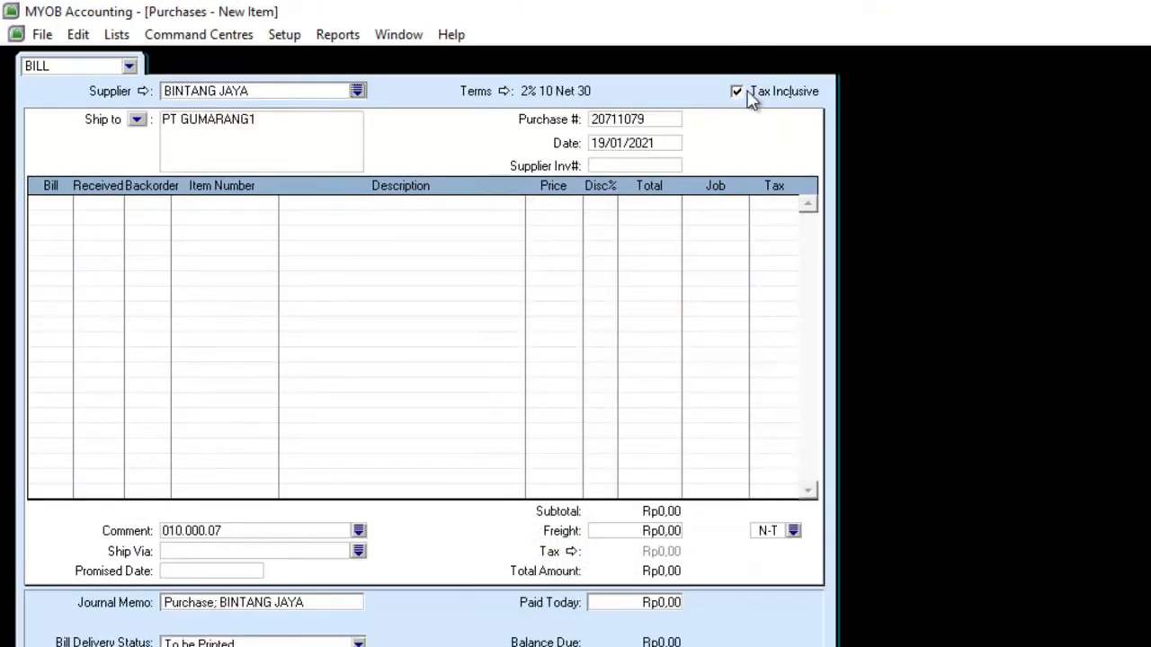
Turn off tax-inclusive pricing on the purchase bill and confirm the Item layout.
{"action": "left_click", "coordinate": [752, 95]}
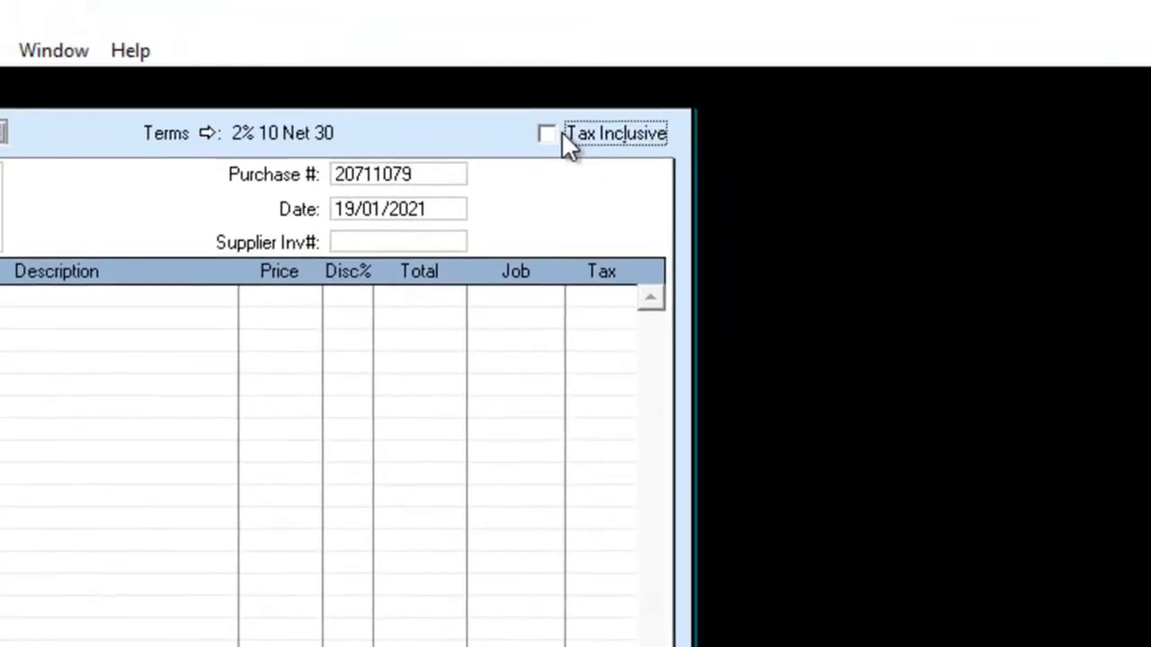
{"action": "key", "text": "Tab"}
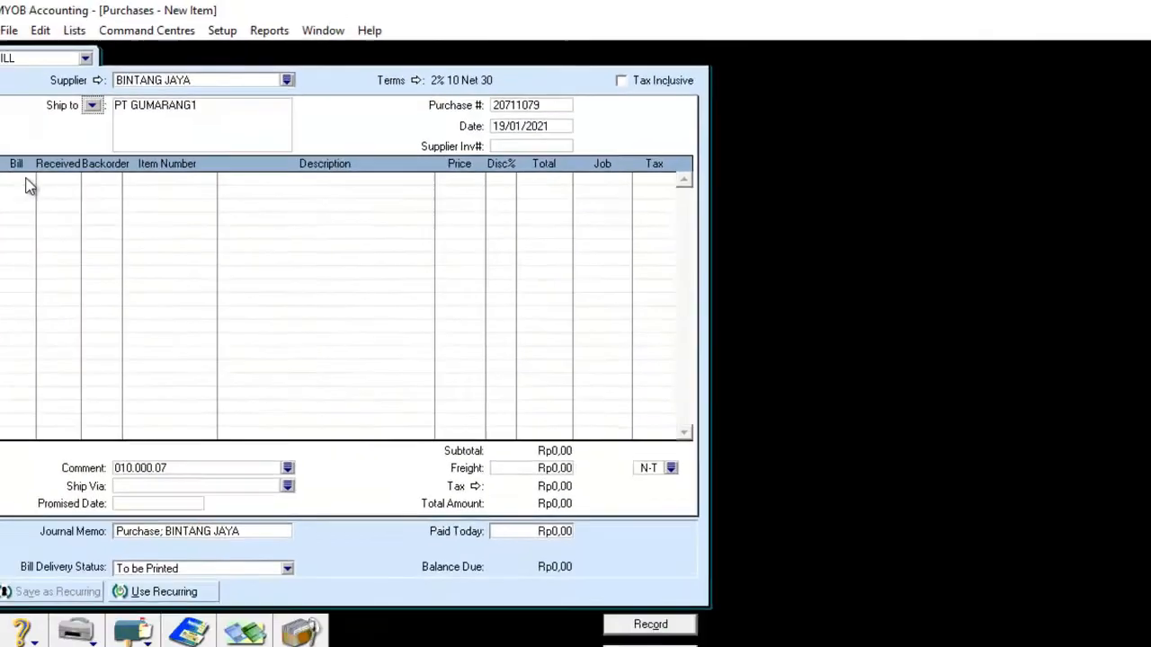
{"action": "left_click", "coordinate": [265, 614]}
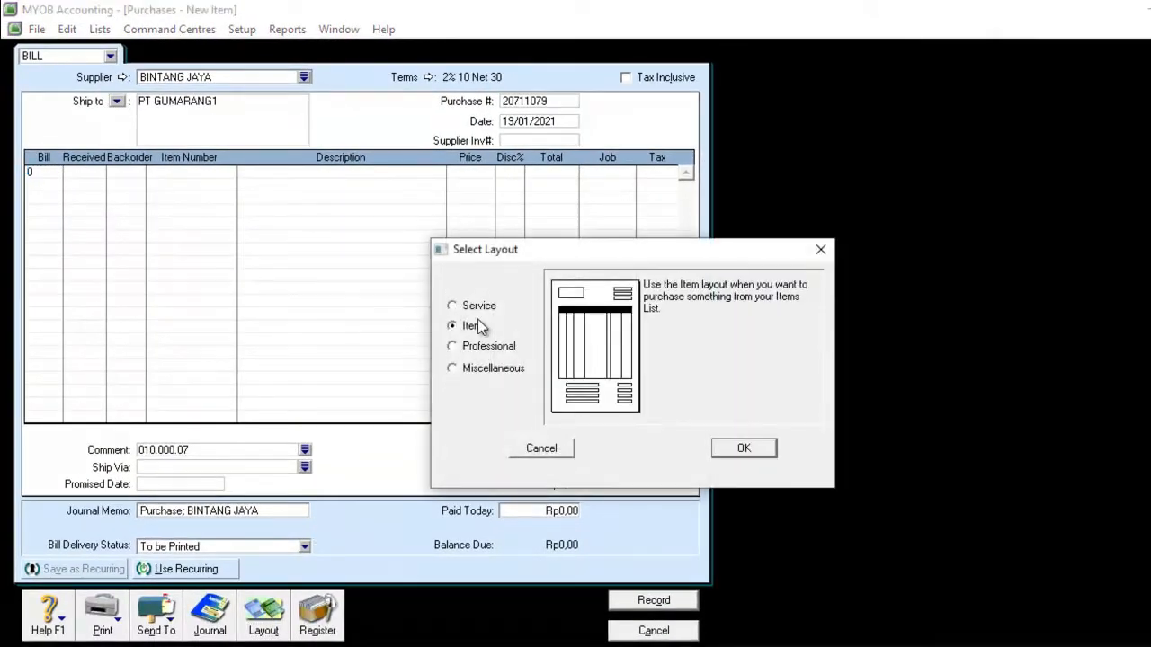
{"action": "left_click", "coordinate": [750, 450]}
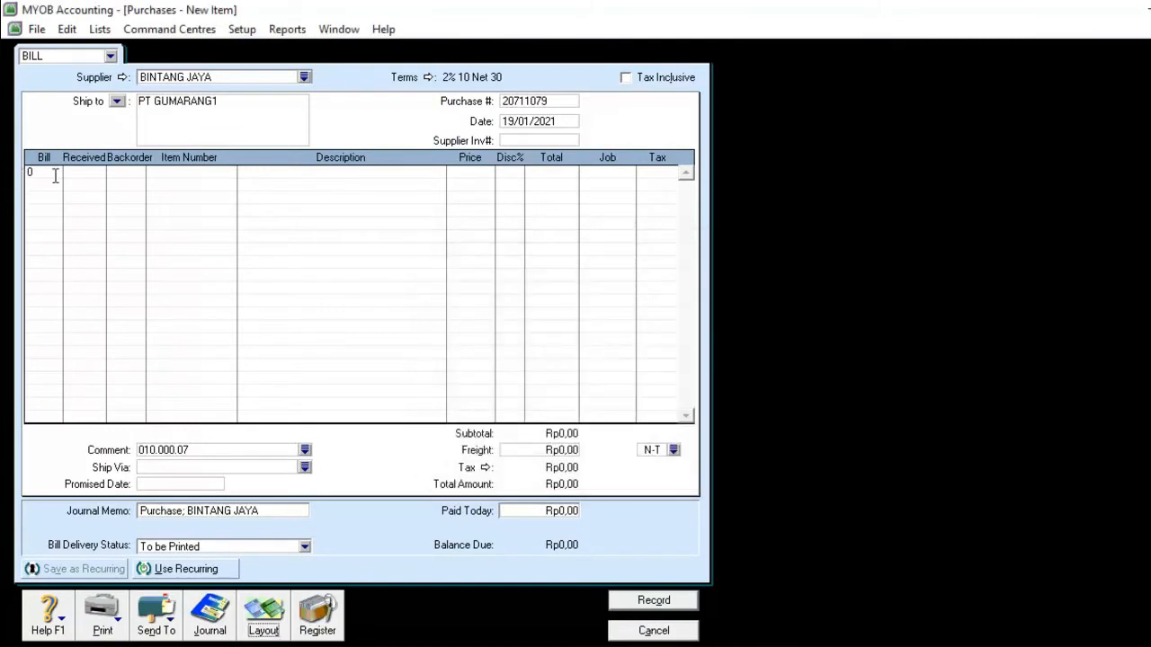
Enter a billed quantity of 100 for item B001 on the first line of the bill.
{"action": "type", "text": "100"}
{"action": "key", "text": "Return"}
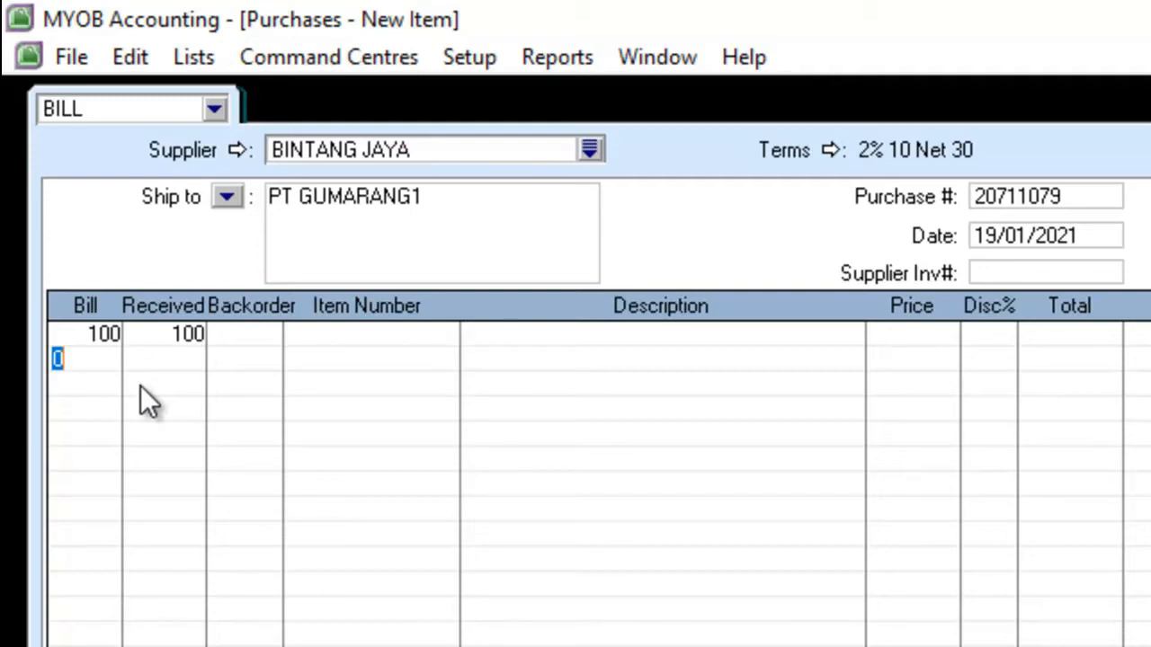
{"action": "left_click", "coordinate": [270, 334]}
{"action": "left_click", "coordinate": [335, 335]}
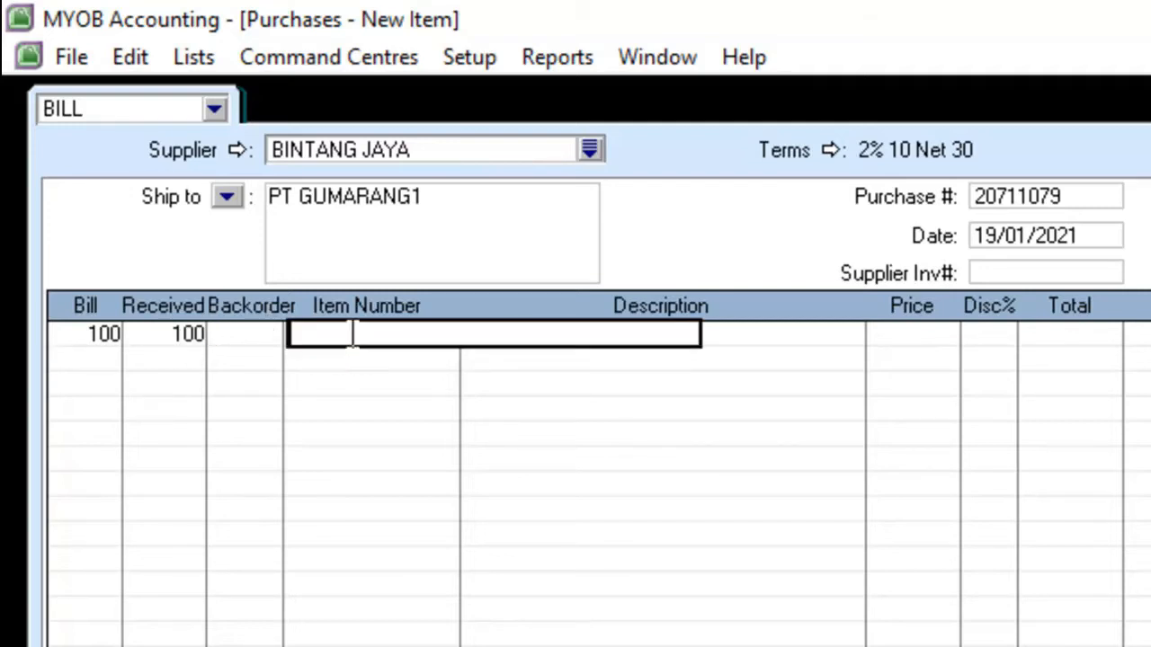
{"action": "type", "text": "B001"}
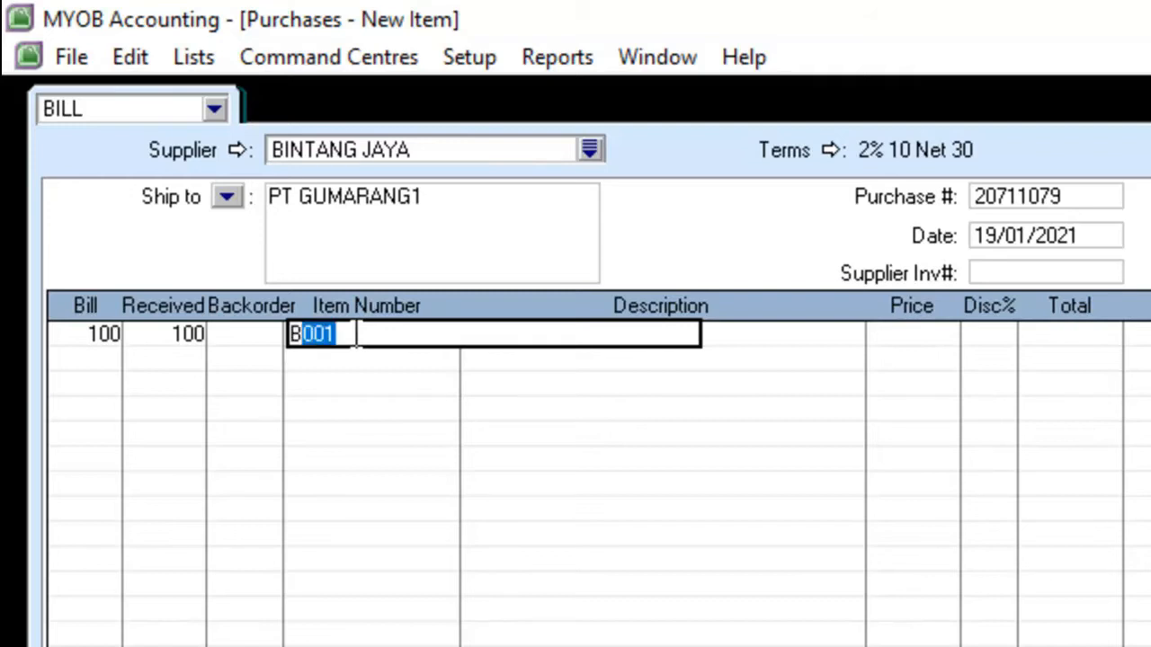
{"action": "key", "text": "Return"}
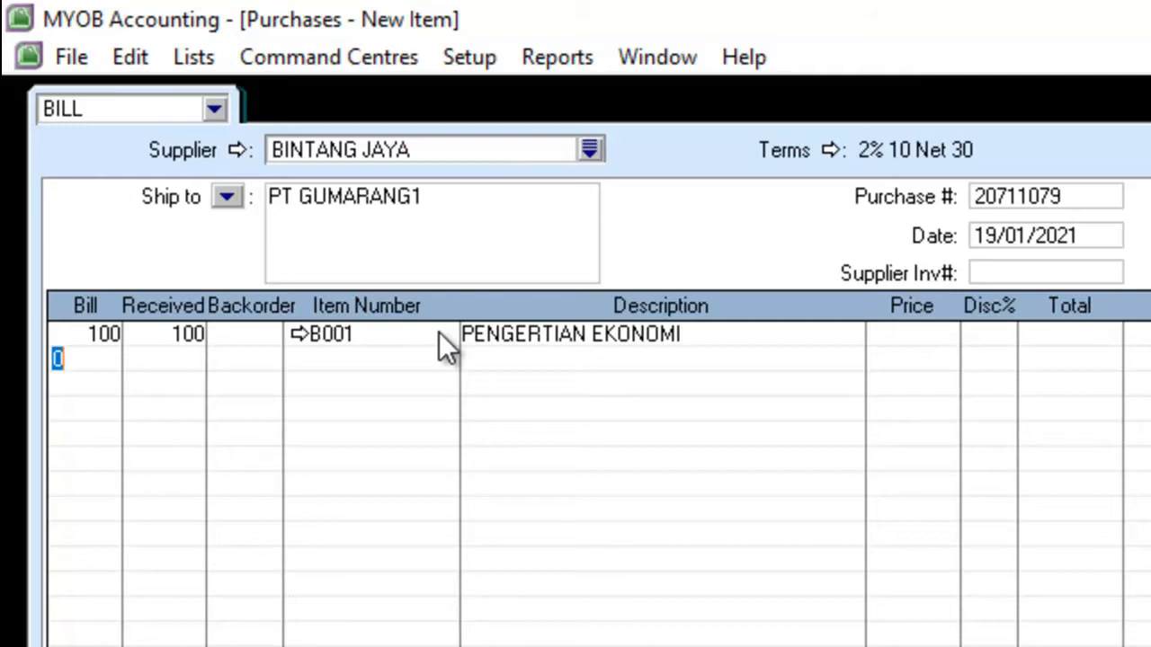
Set the B001 line's price to 40000 and its discount to 10%.
{"action": "left_click", "coordinate": [926, 336]}
{"action": "type", "text": "40000"}
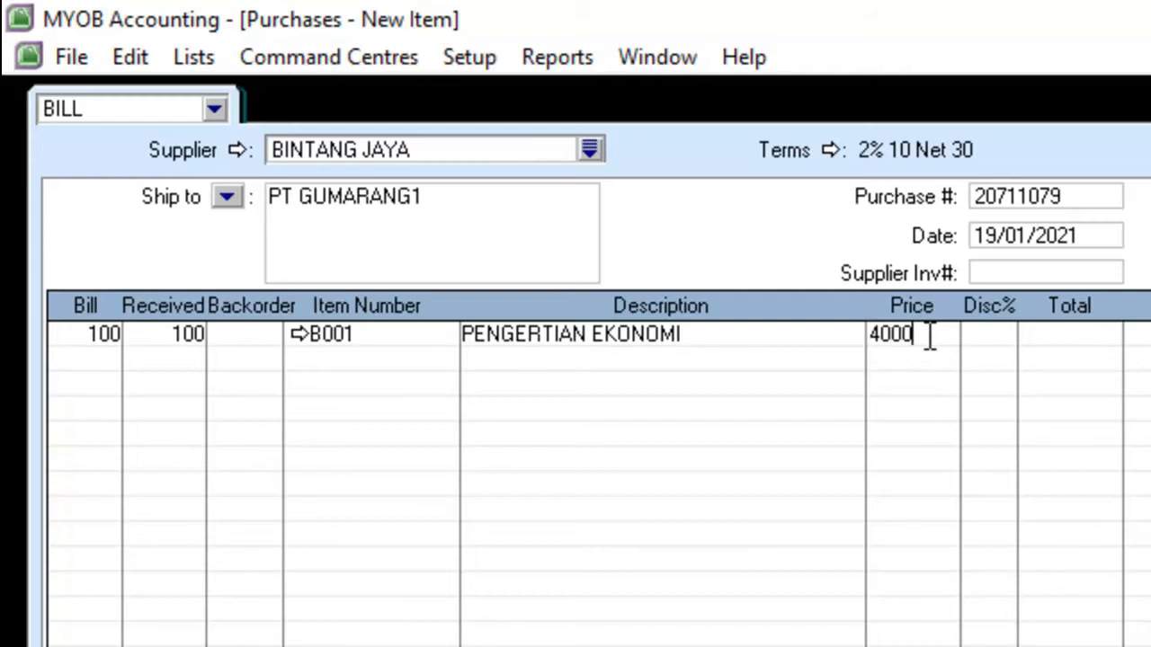
{"action": "key", "text": "Return"}
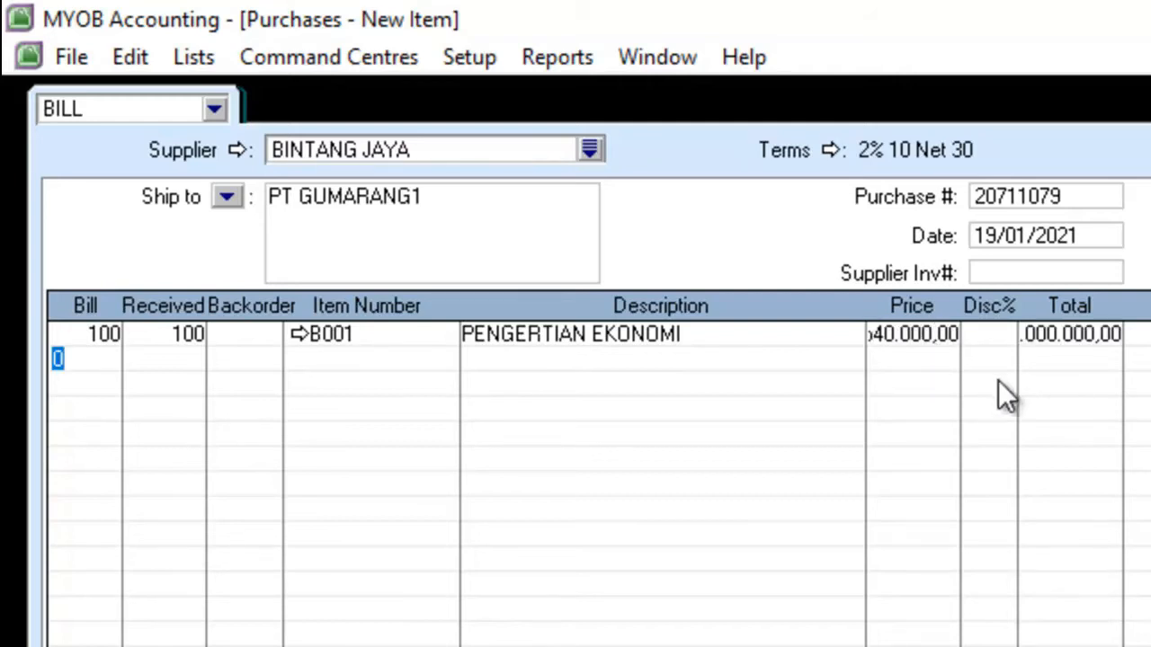
{"action": "left_click", "coordinate": [1002, 334]}
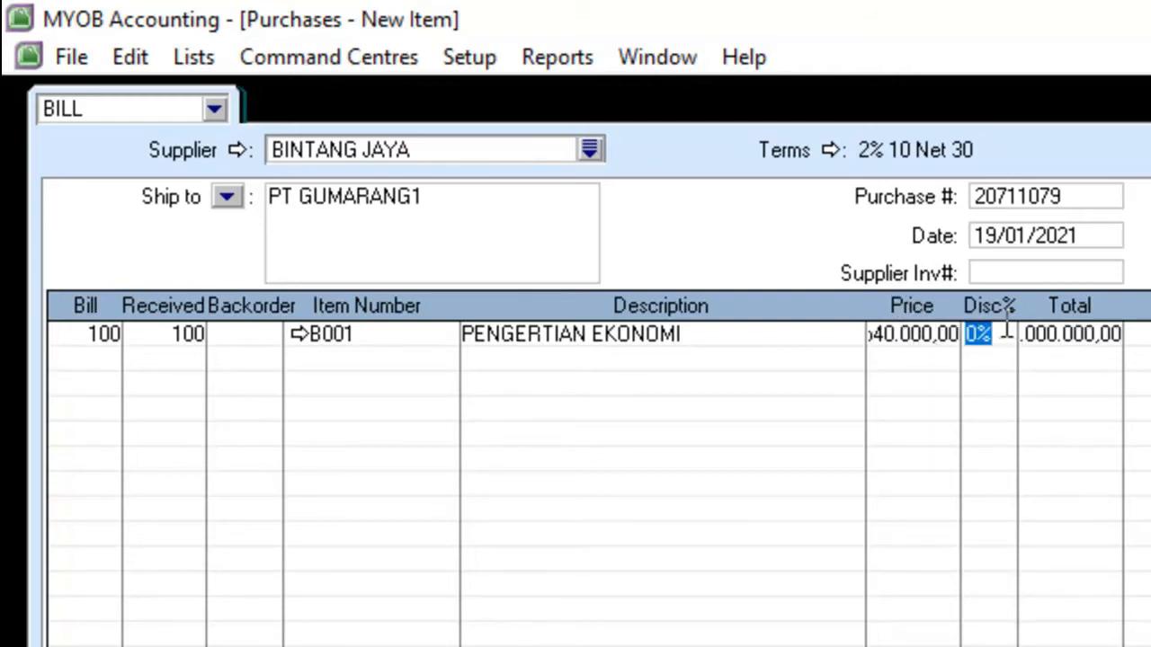
{"action": "type", "text": "10"}
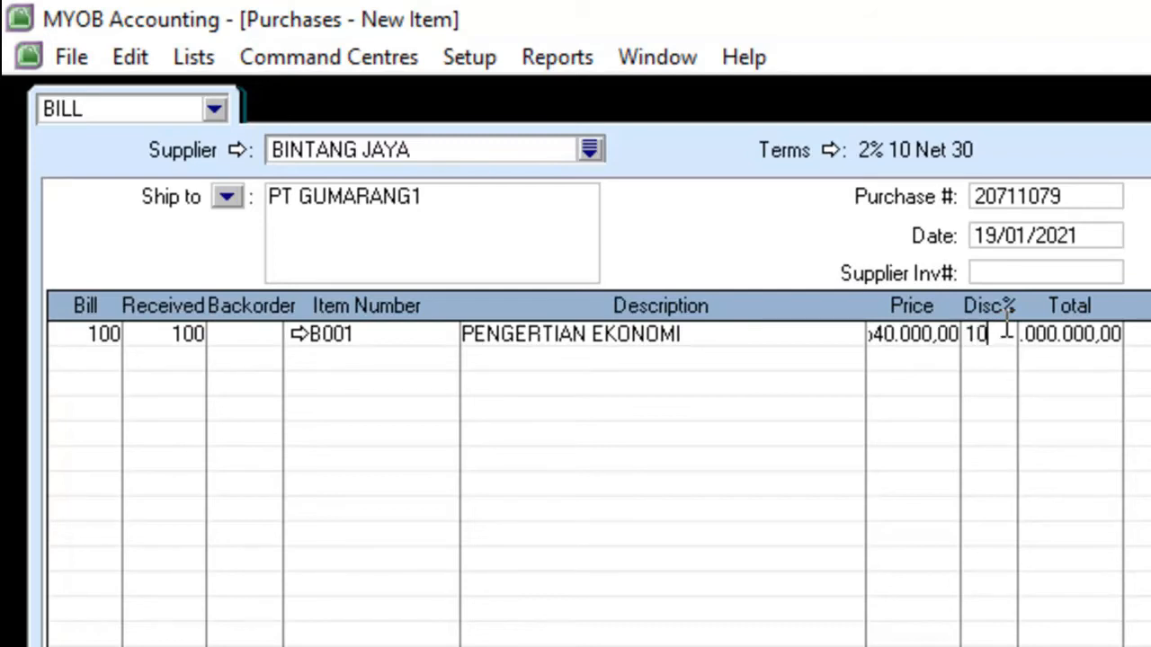
{"action": "key", "text": "Return"}
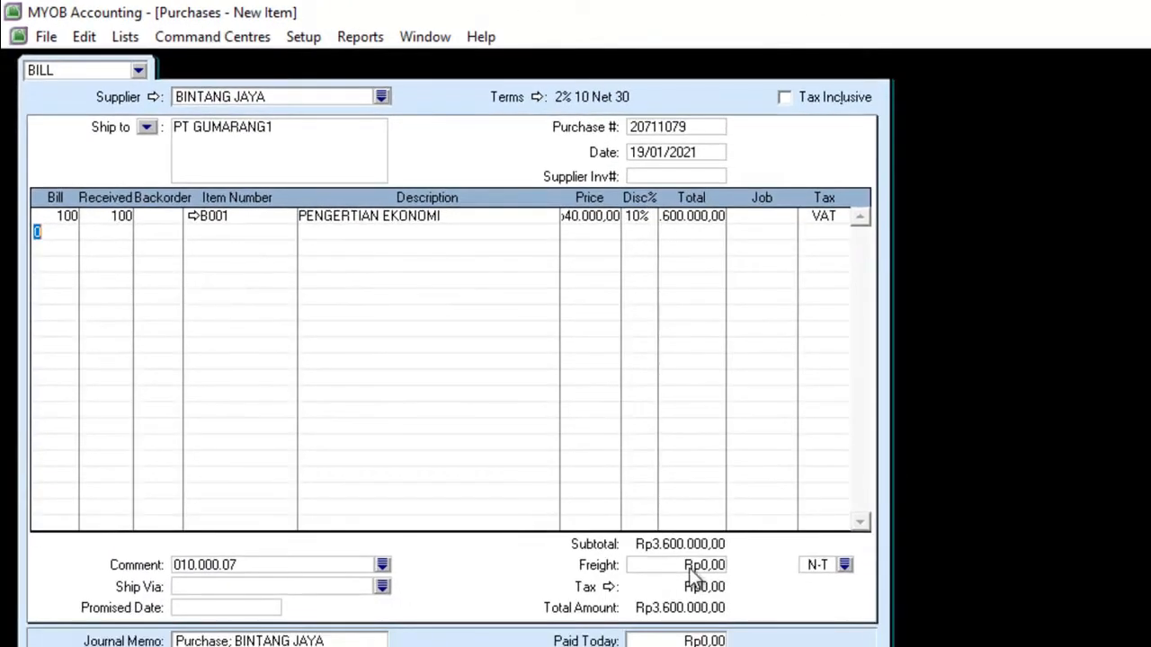
Enter a freight charge of 70000 on the bill and set the shipping method to Air.
{"action": "left_click", "coordinate": [743, 607]}
{"action": "type", "text": "70000"}
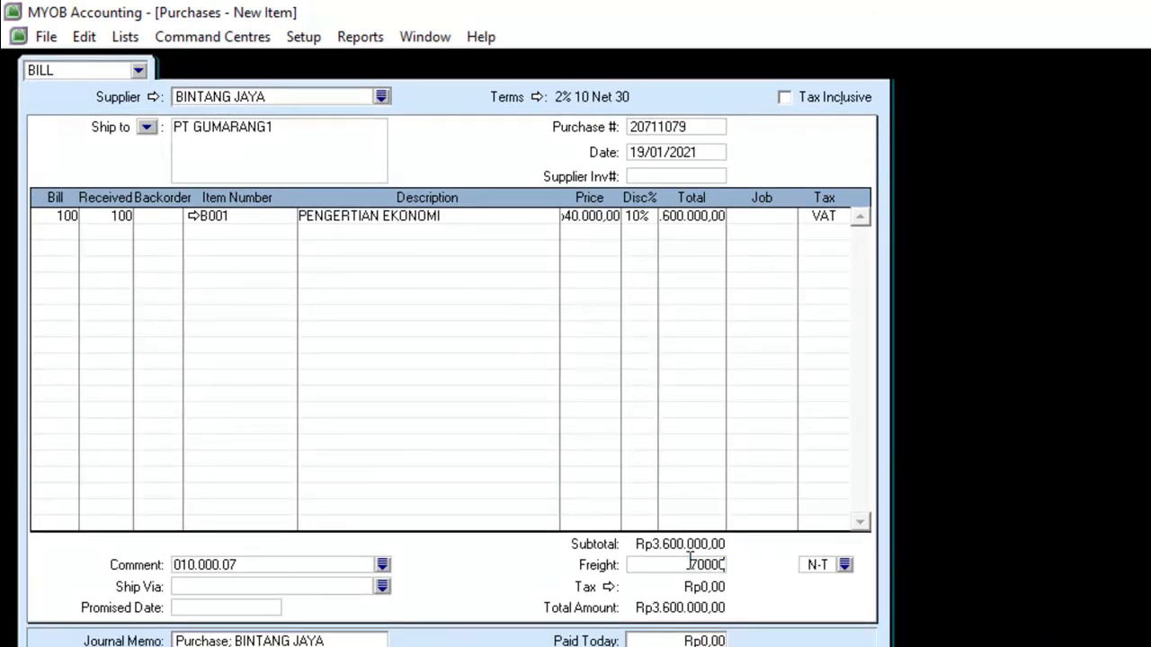
{"action": "key", "text": "Tab"}
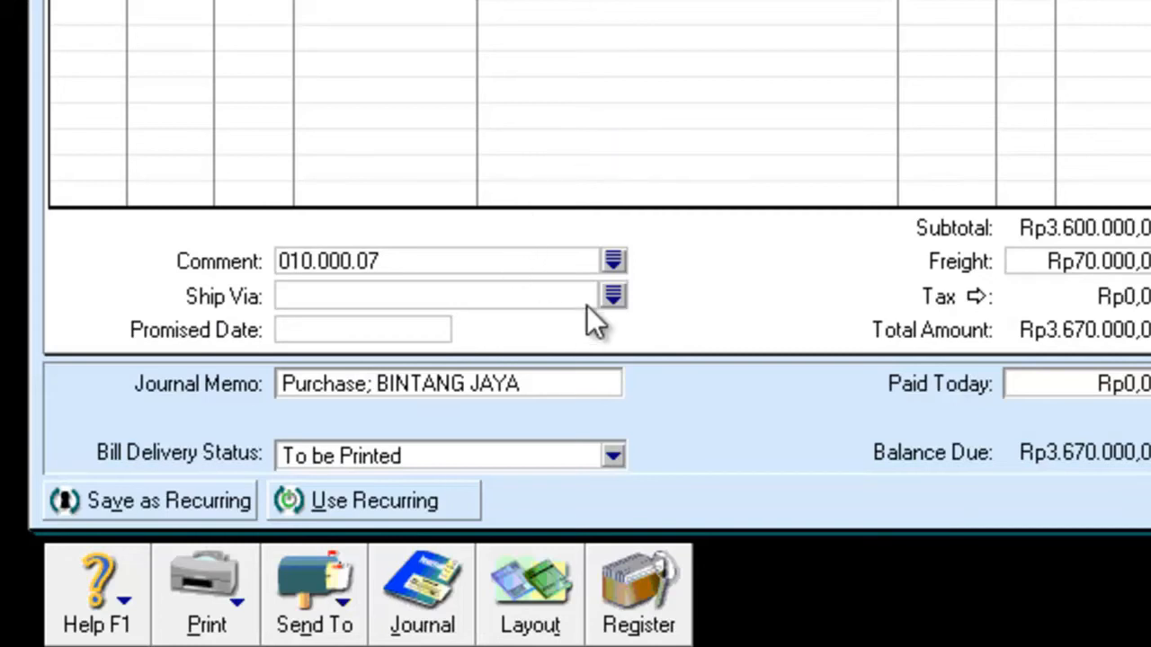
{"action": "left_click", "coordinate": [614, 296]}
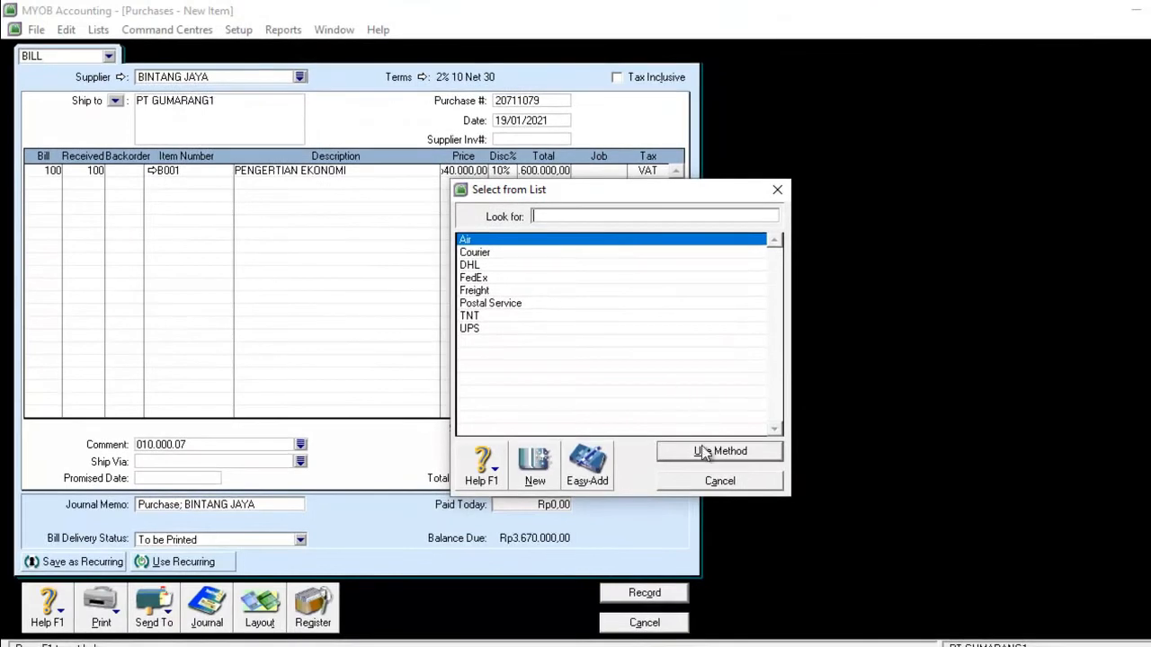
{"action": "left_click", "coordinate": [707, 452]}
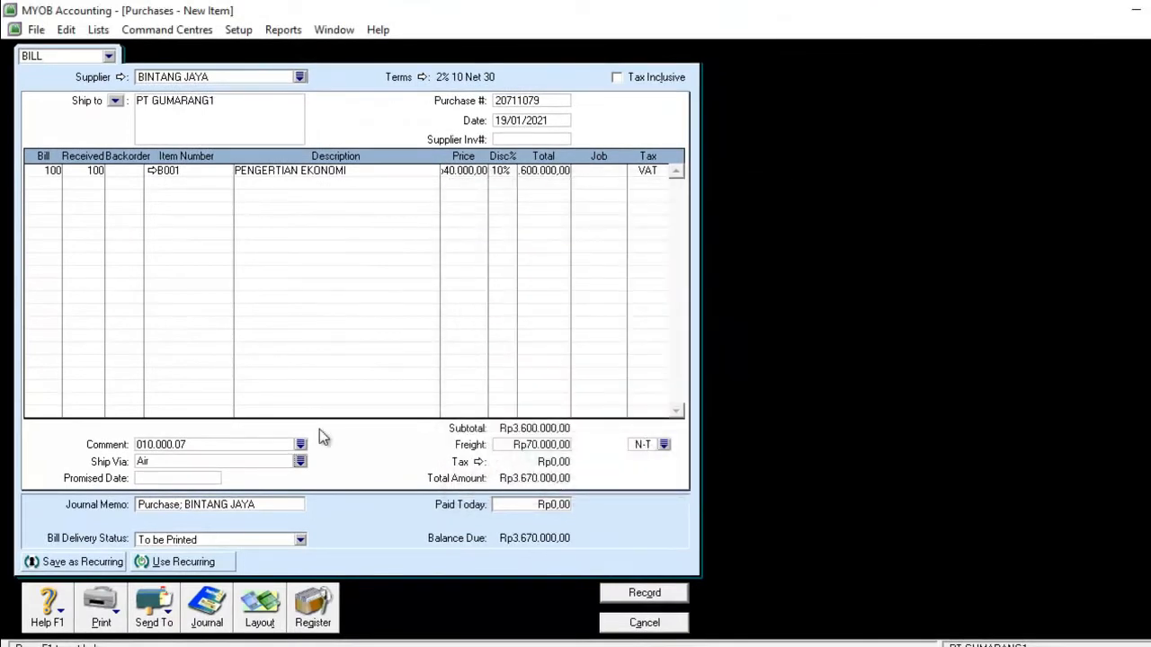
Try to record the bill, and link the purchase freight expense to account 6-0100 Wages & Salaries.
{"action": "left_click", "coordinate": [645, 593]}
{"action": "left_click", "coordinate": [628, 402]}
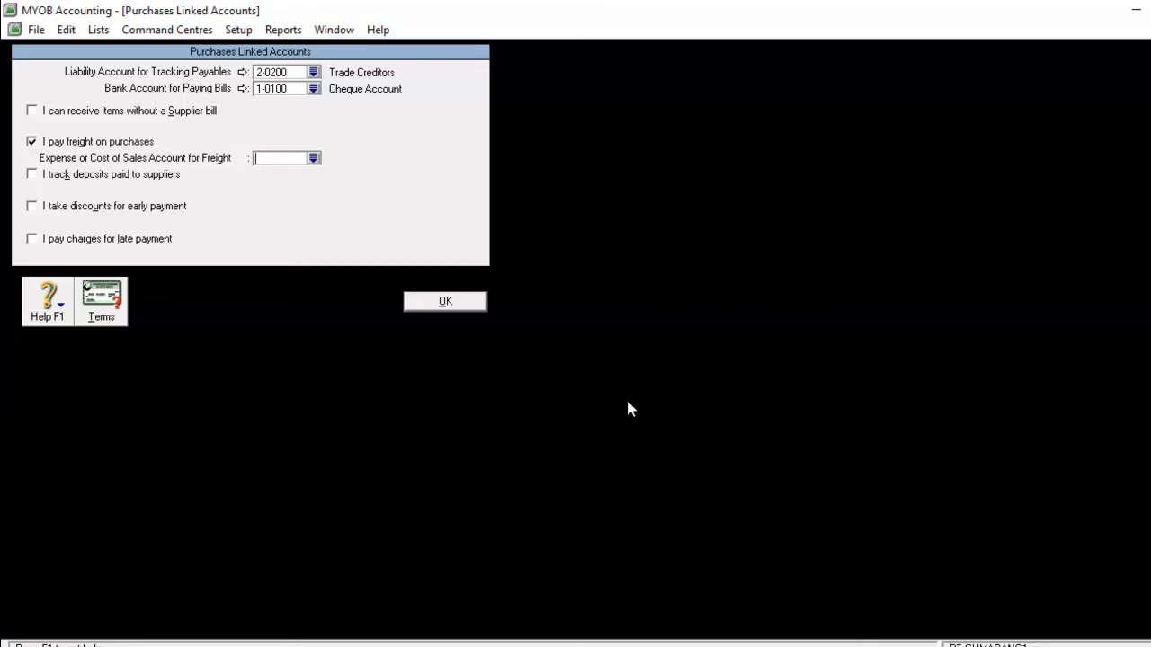
{"action": "left_click", "coordinate": [432, 304]}
{"action": "left_click", "coordinate": [623, 402]}
{"action": "left_click", "coordinate": [314, 160]}
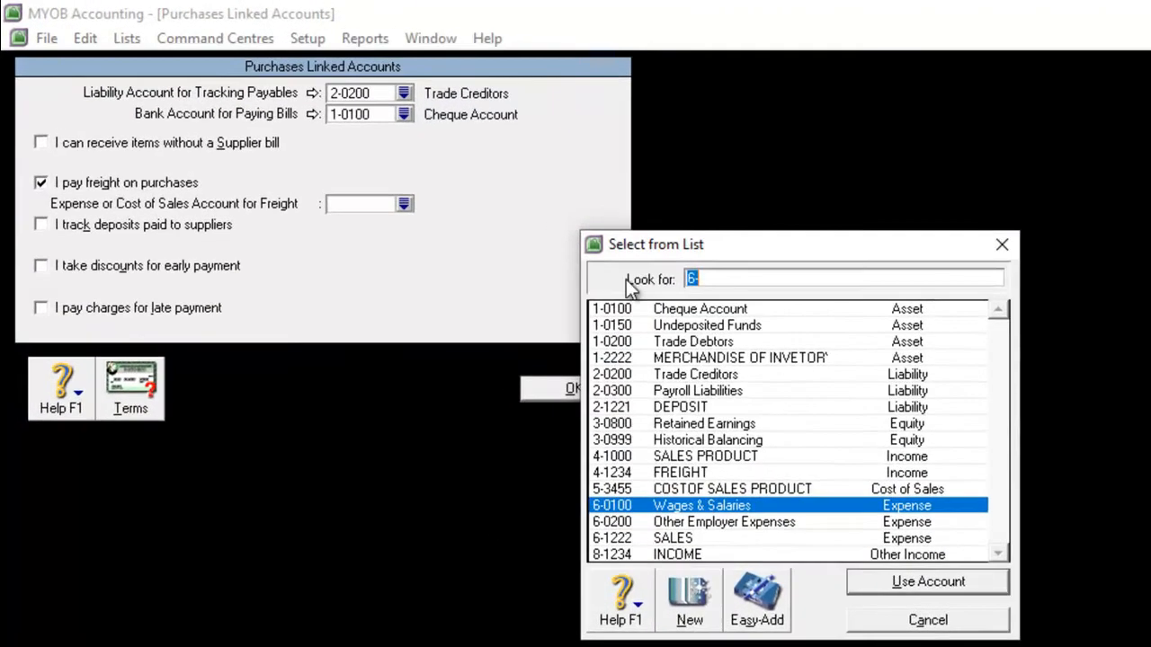
{"action": "left_click", "coordinate": [697, 446]}
{"action": "left_click", "coordinate": [900, 583]}
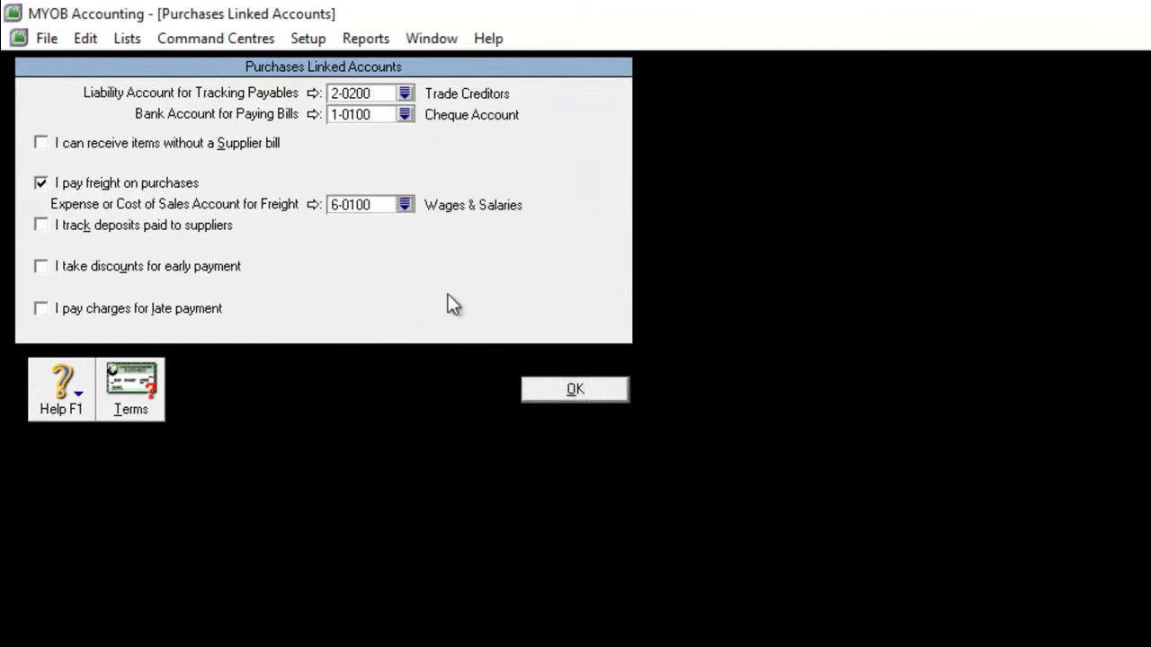
{"action": "left_click", "coordinate": [545, 389]}
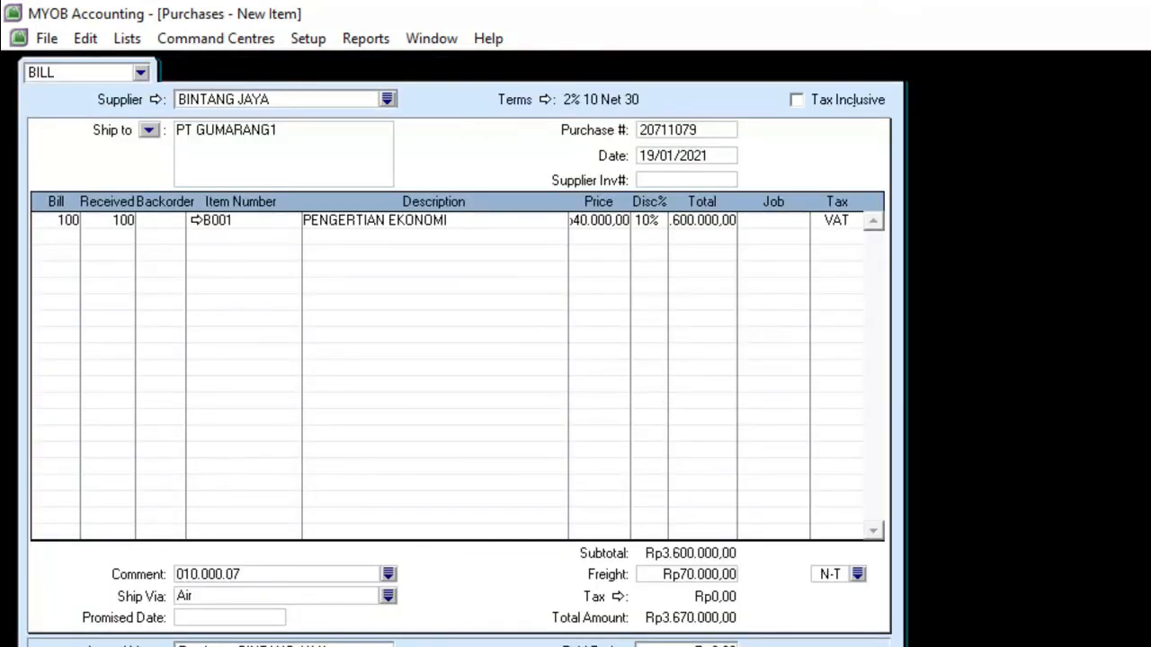
Record the purchase bill for BINTANG JAYA and close the purchase entry form.
{"action": "left_click", "coordinate": [694, 626]}
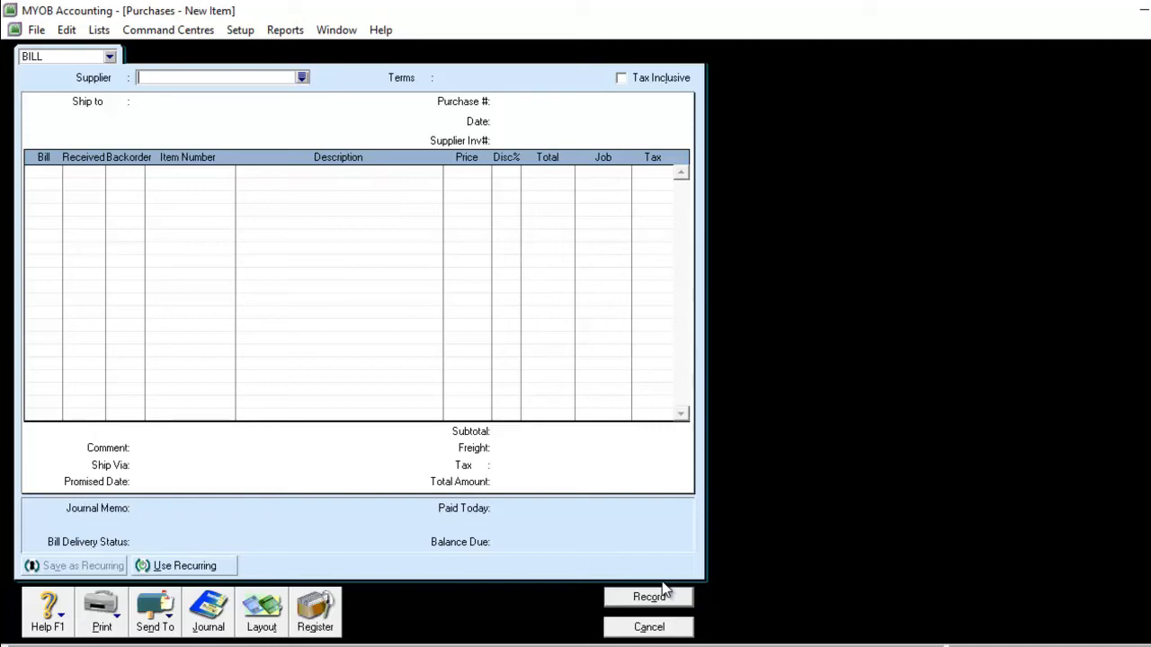
{"action": "left_click", "coordinate": [644, 627]}
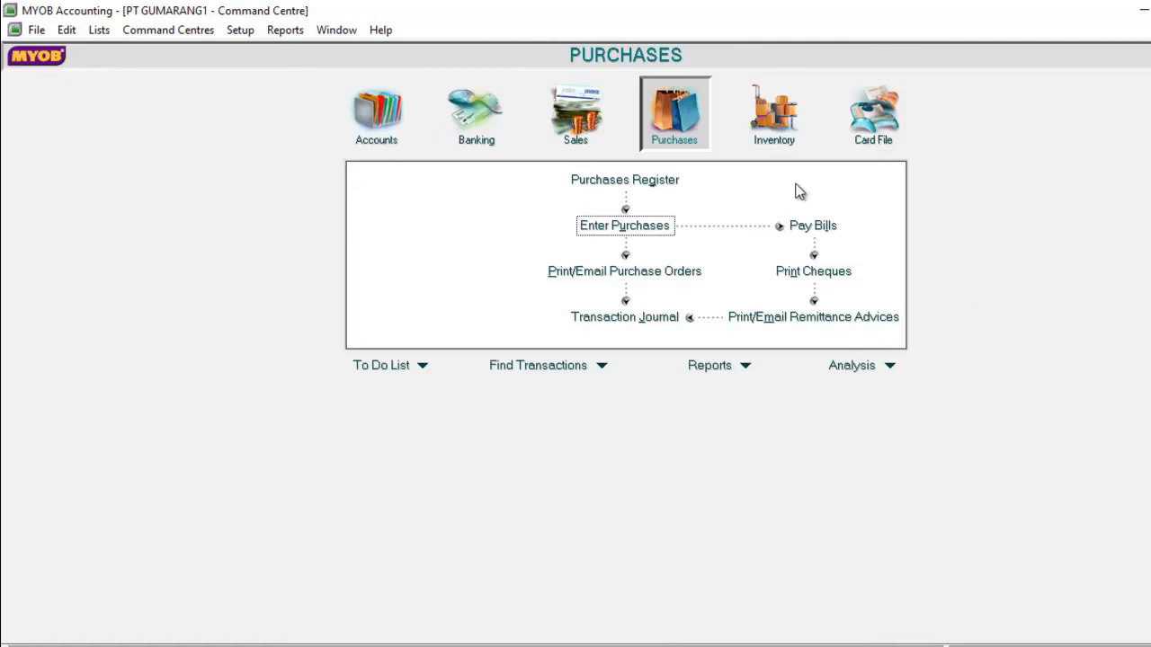
Start a new sales invoice and select TOKO BIRU as the customer.
{"action": "left_click", "coordinate": [593, 110]}
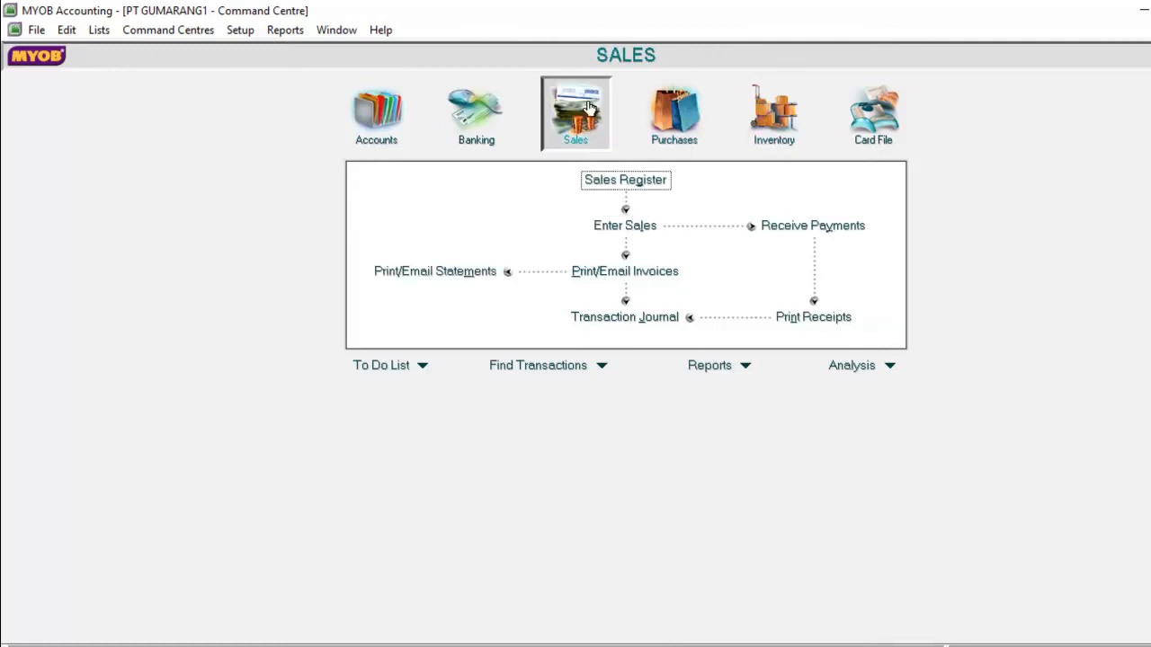
{"action": "left_click", "coordinate": [692, 133]}
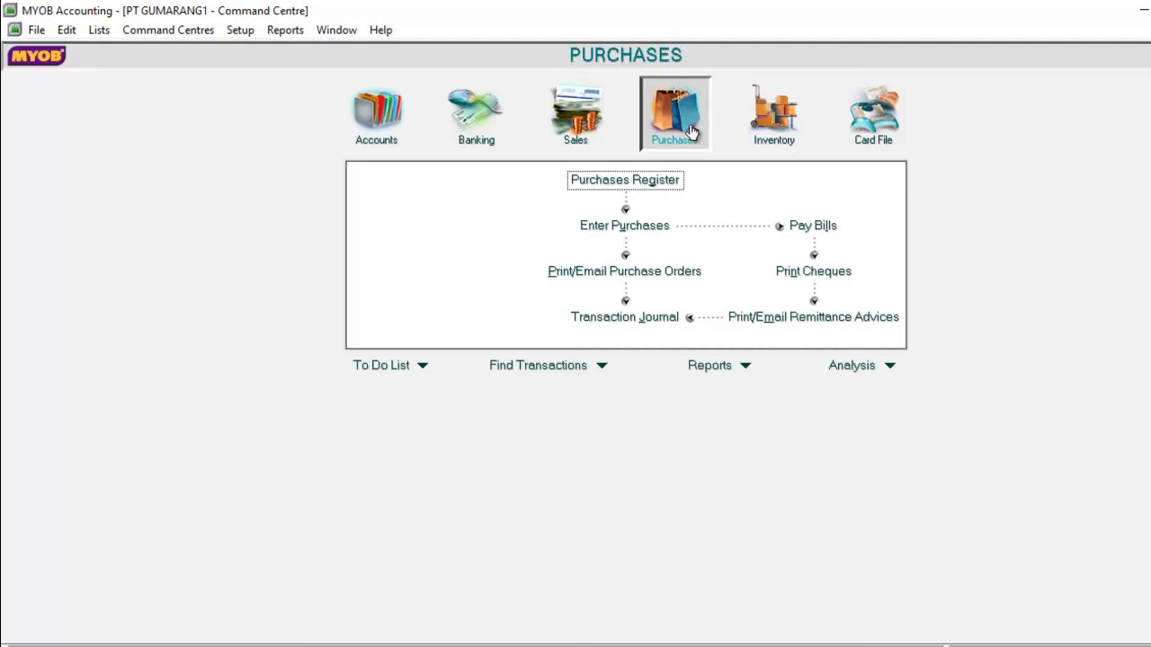
{"action": "left_click", "coordinate": [596, 124]}
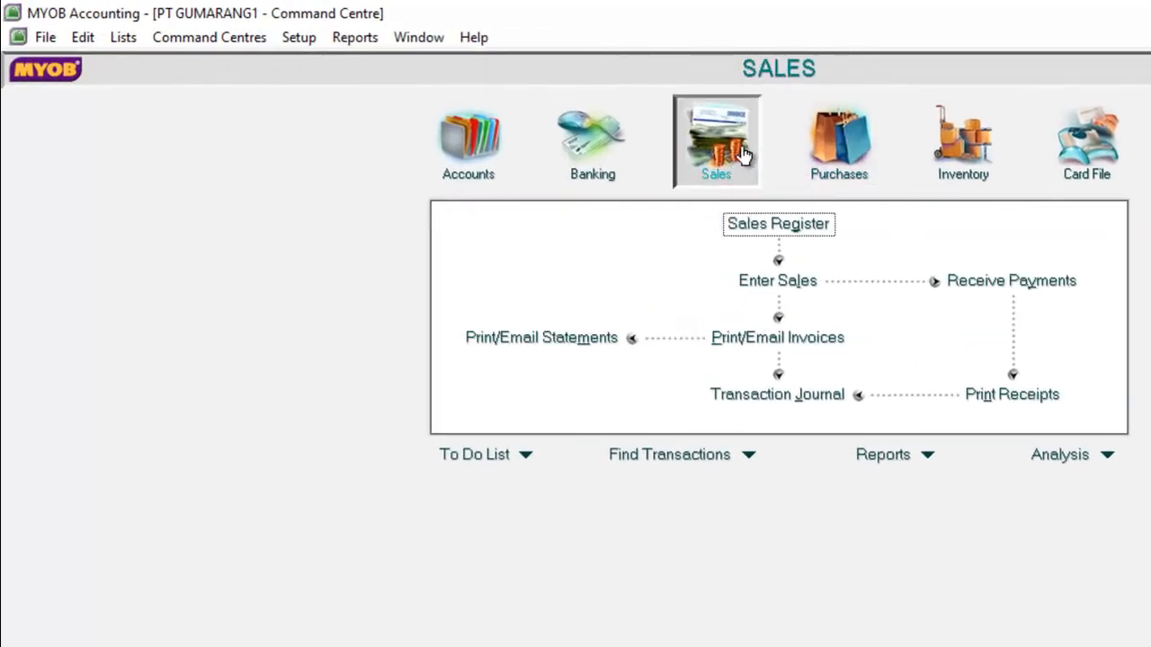
{"action": "left_click", "coordinate": [797, 288]}
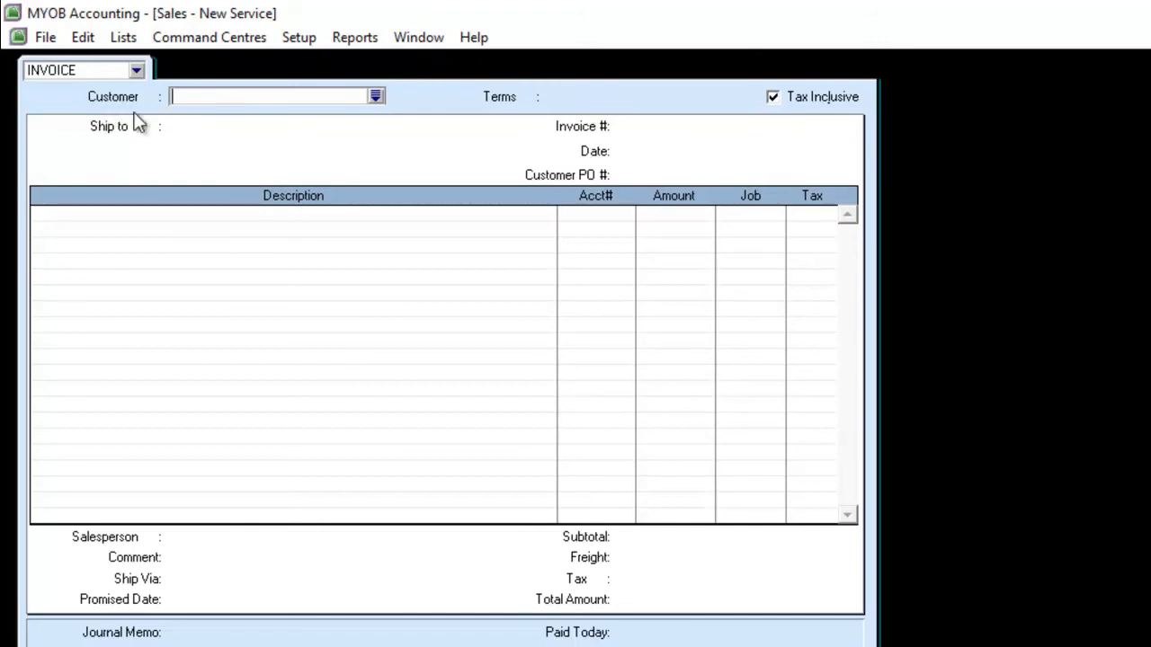
{"action": "left_click", "coordinate": [376, 97]}
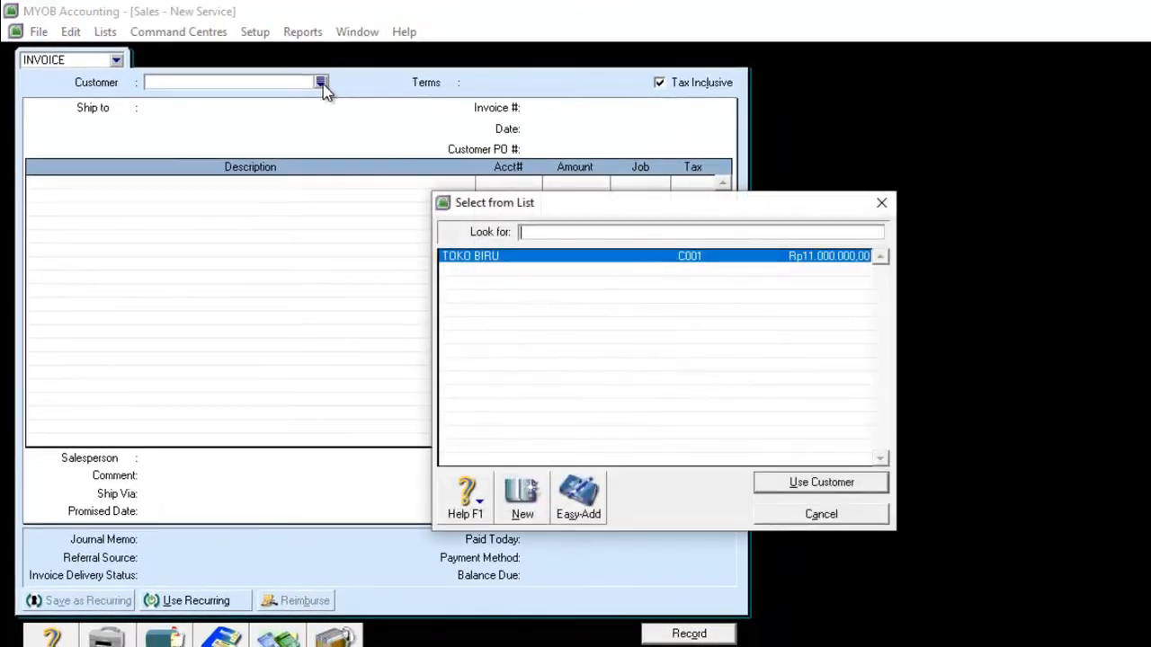
{"action": "left_click", "coordinate": [497, 263]}
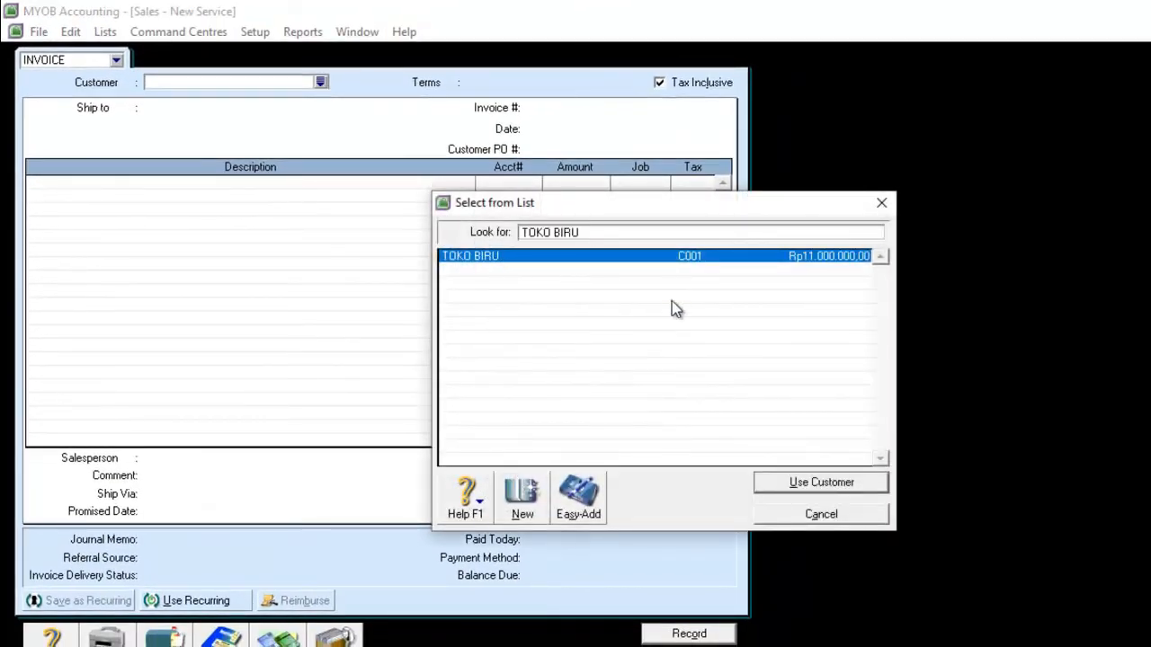
{"action": "left_click", "coordinate": [817, 485]}
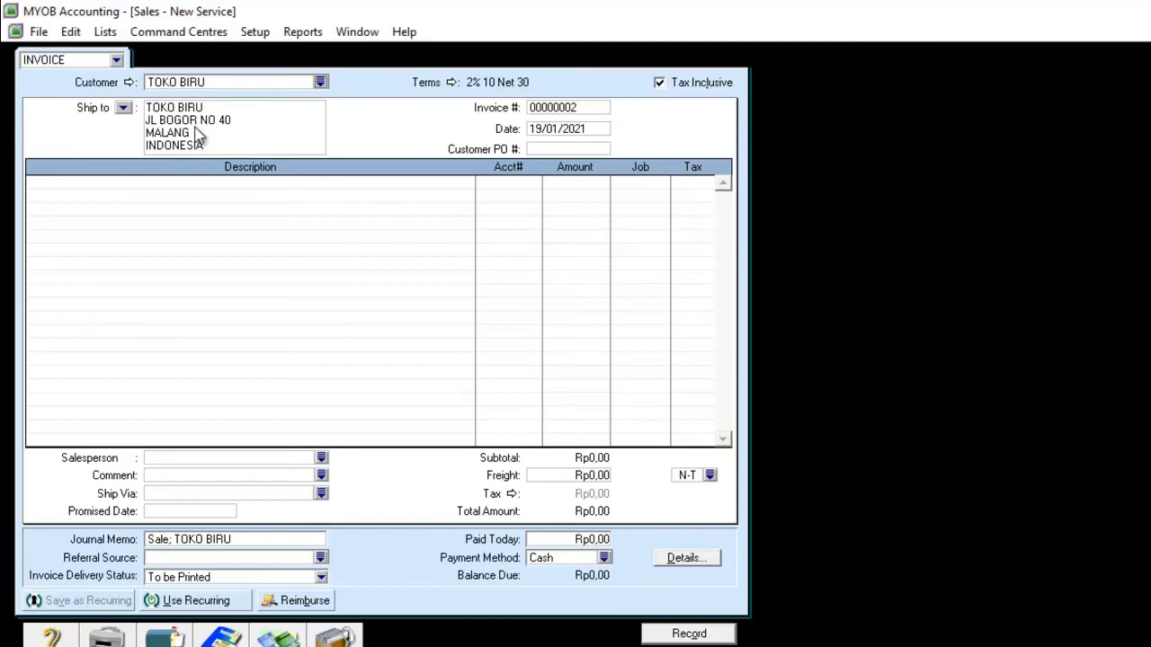
Turn off tax-inclusive pricing on the sales invoice, keep automatic invoice numbering, and switch to the Item layout.
{"action": "left_click", "coordinate": [681, 86]}
{"action": "left_click", "coordinate": [593, 108]}
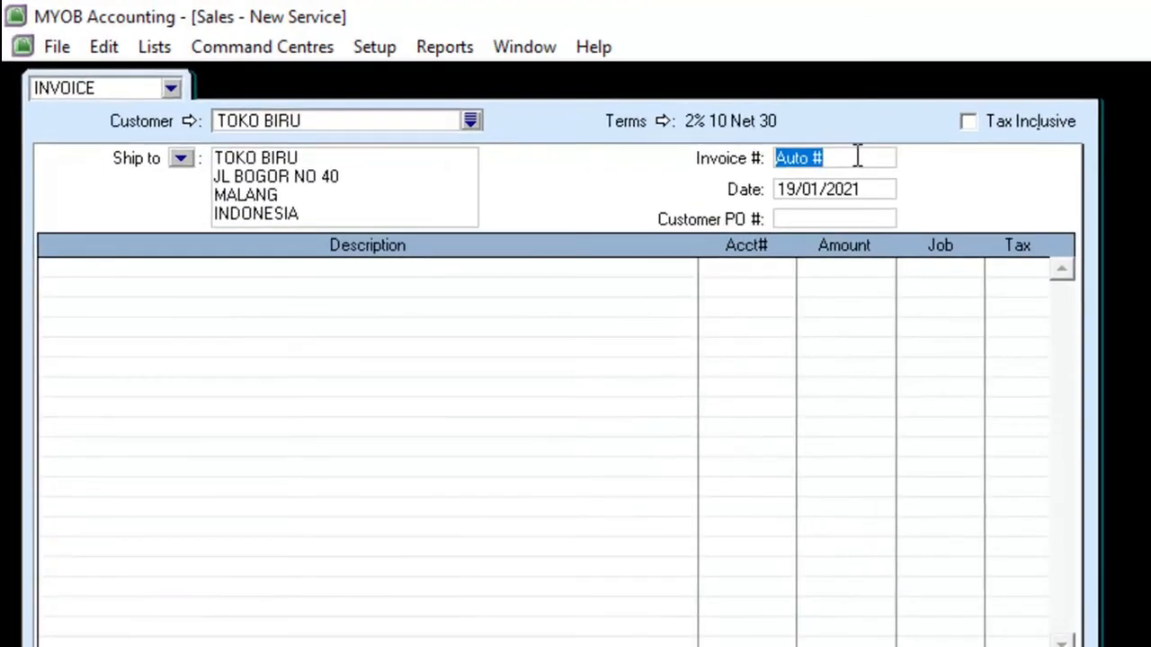
{"action": "key", "text": "Tab"}
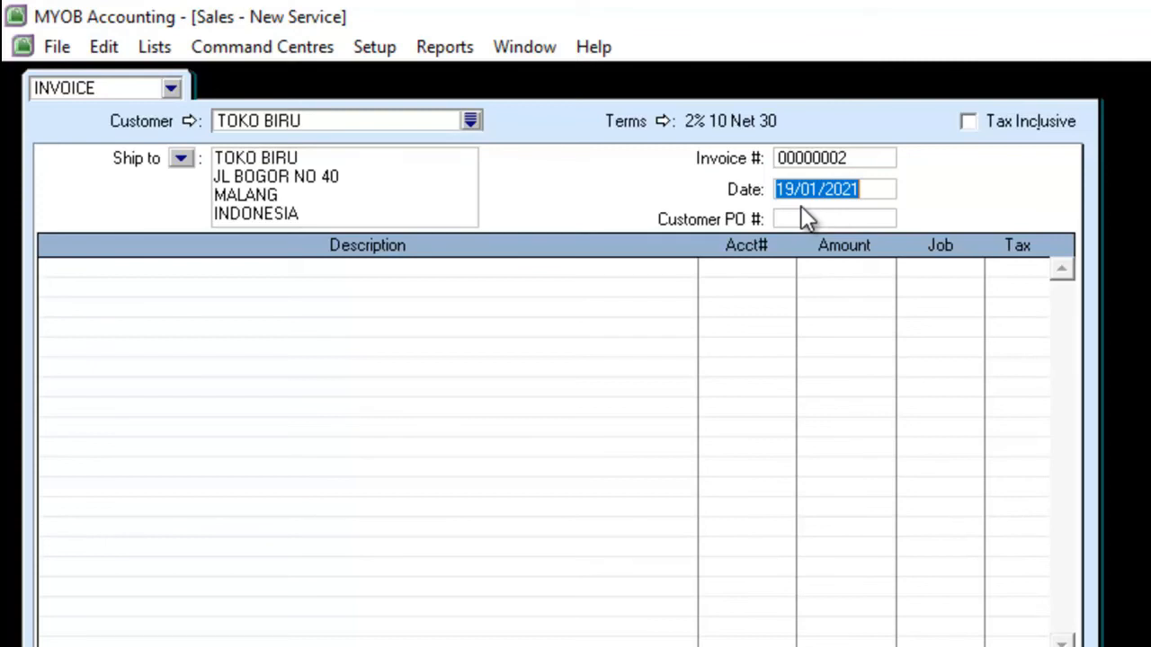
{"action": "left_click", "coordinate": [593, 646]}
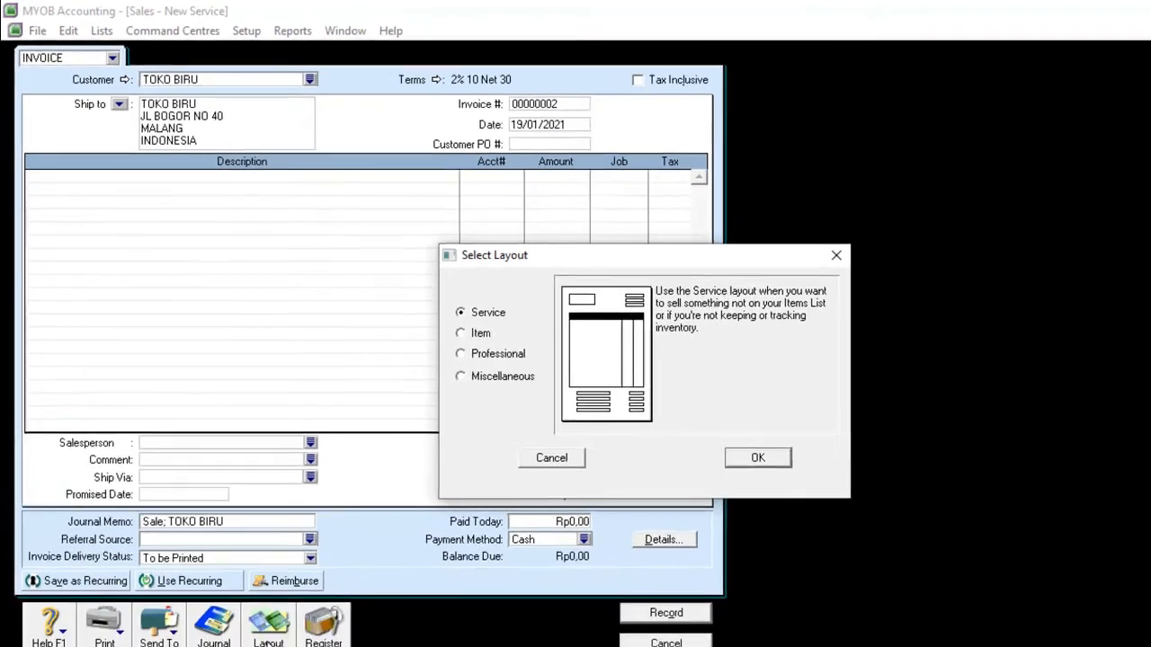
{"action": "left_click", "coordinate": [679, 462]}
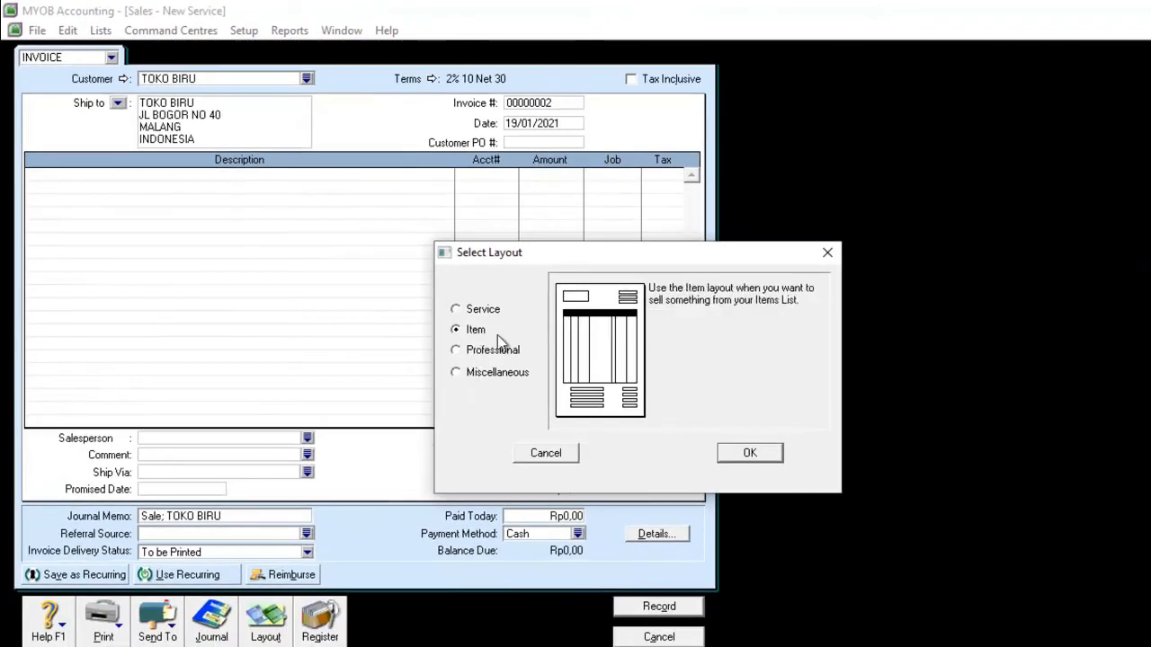
{"action": "left_click", "coordinate": [753, 455]}
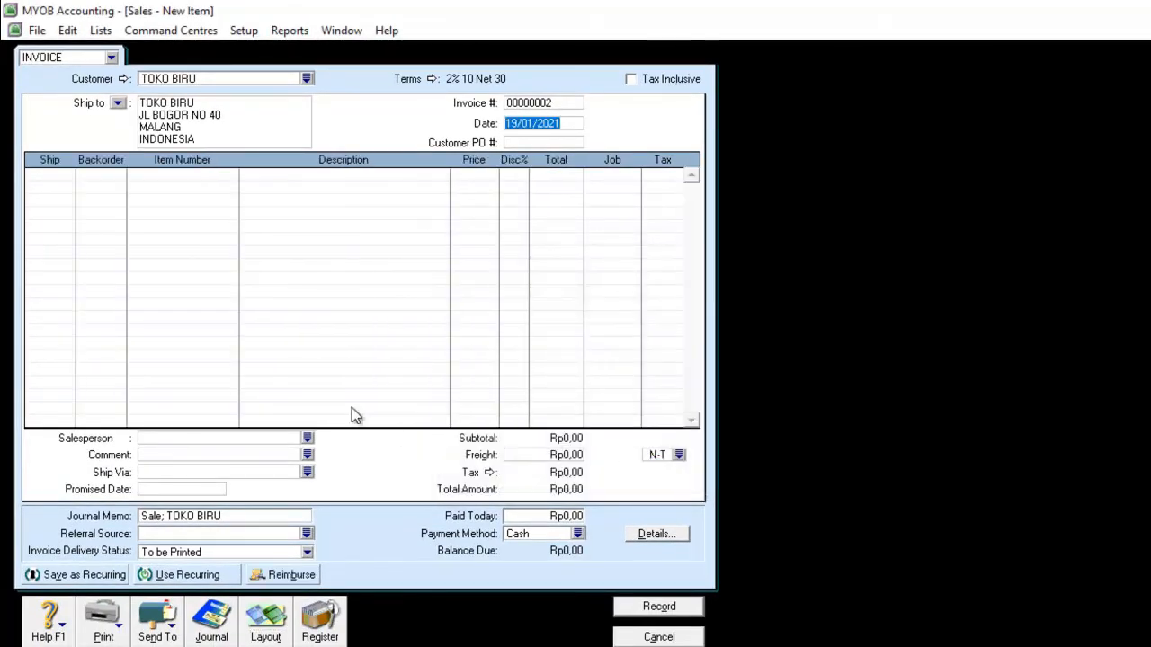